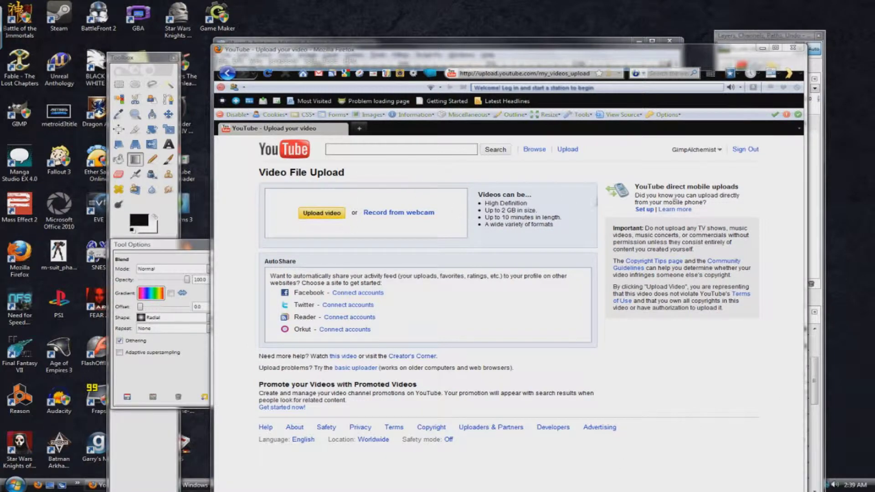
Step: Choose My Channel from the account dropdown to open your own YouTube channel page
{"action": "left_click", "coordinate": [694, 149]}
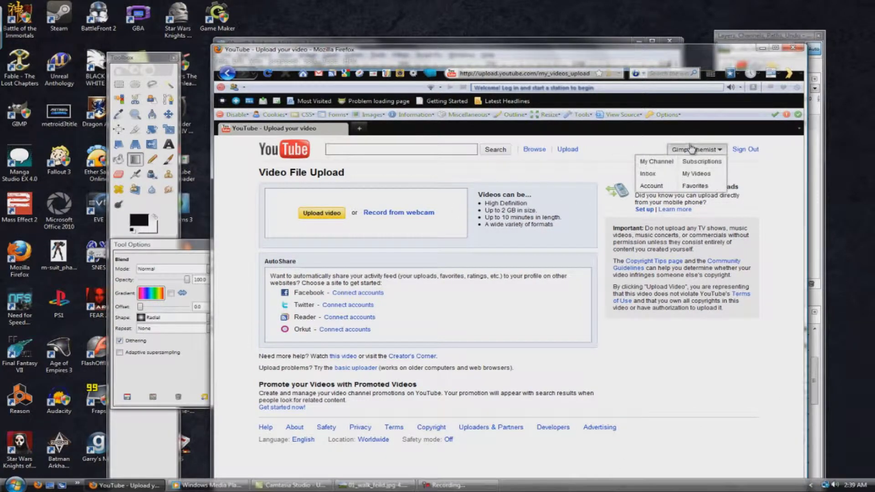
{"action": "left_click", "coordinate": [659, 162]}
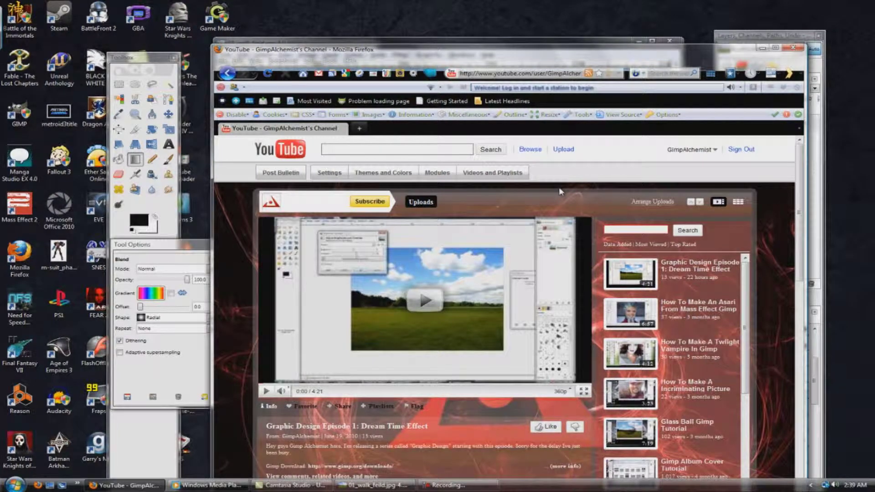
Step: Scroll the channel page down to the profile, friends and subscribers boxes
{"action": "scroll", "coordinate": [520, 207], "scroll_direction": "down", "scroll_amount": 15}
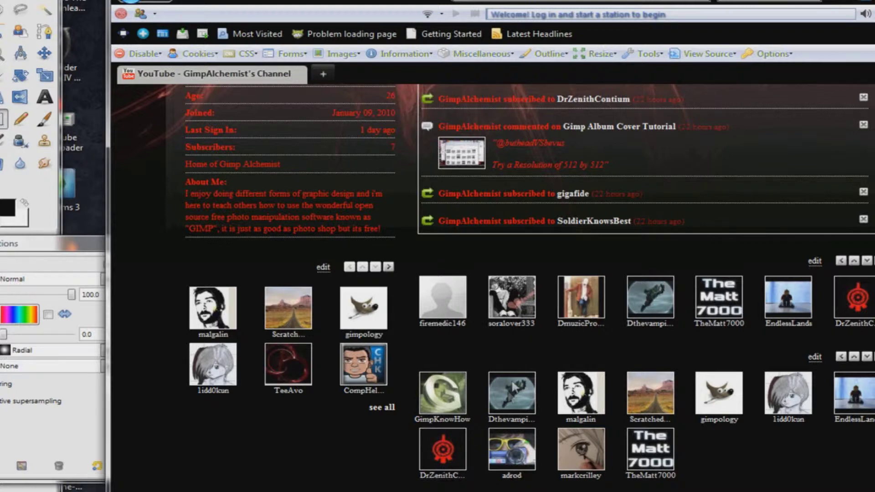
Step: Highlight the hidden Friends (11) and Subscribers (7) headings, then bring the GIMP field photo forward
{"action": "double_click", "coordinate": [461, 363]}
{"action": "left_click", "coordinate": [504, 365]}
{"action": "triple_click", "coordinate": [486, 362]}
{"action": "left_click", "coordinate": [455, 364]}
{"action": "triple_click", "coordinate": [456, 360]}
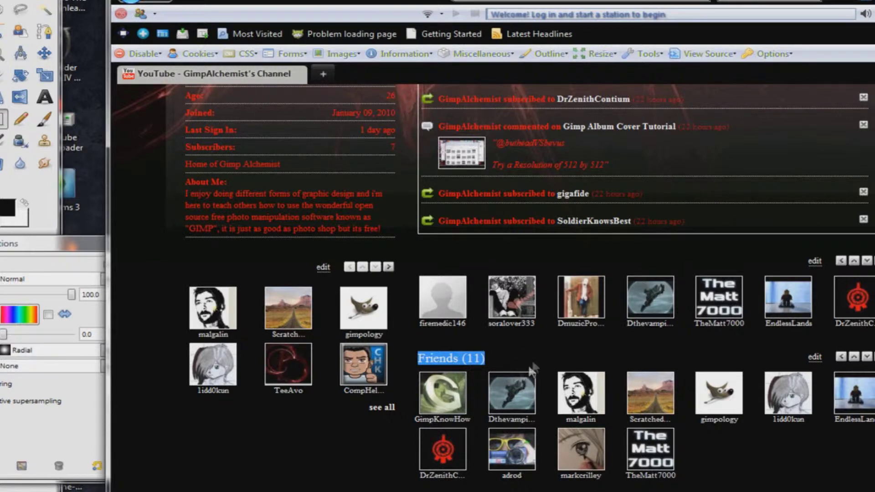
{"action": "key", "text": "Delete"}
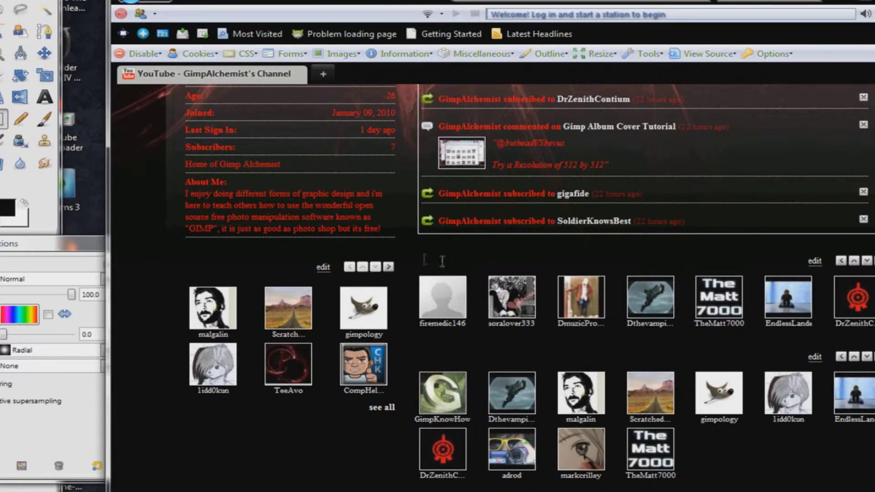
{"action": "key", "text": "ctrl+z"}
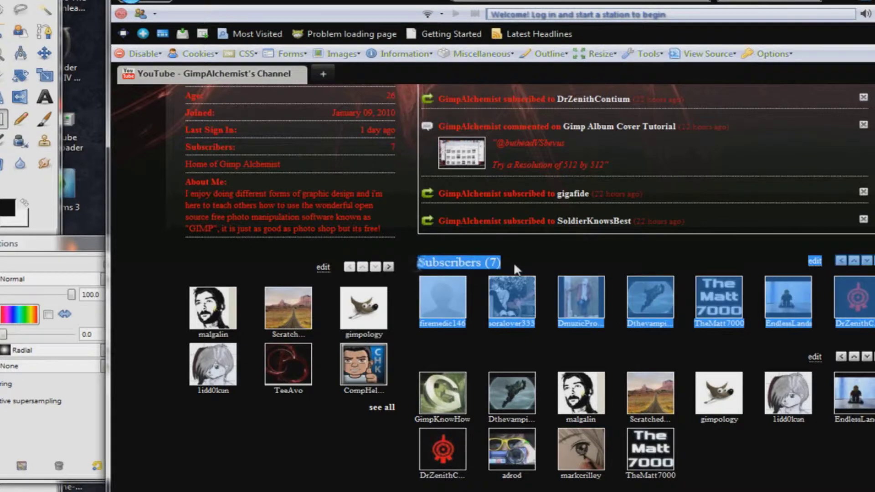
{"action": "key", "text": "Delete"}
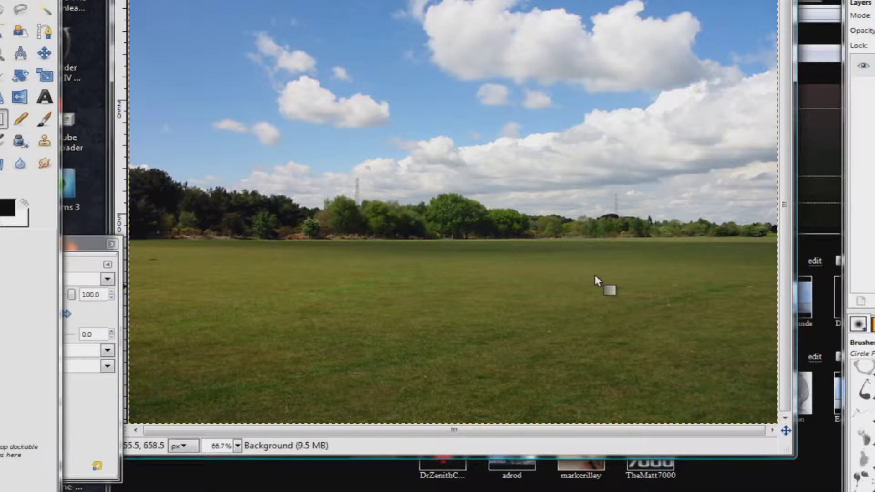
{"action": "left_click_drag", "start_coordinate": [606, 287], "coordinate": [369, 255]}
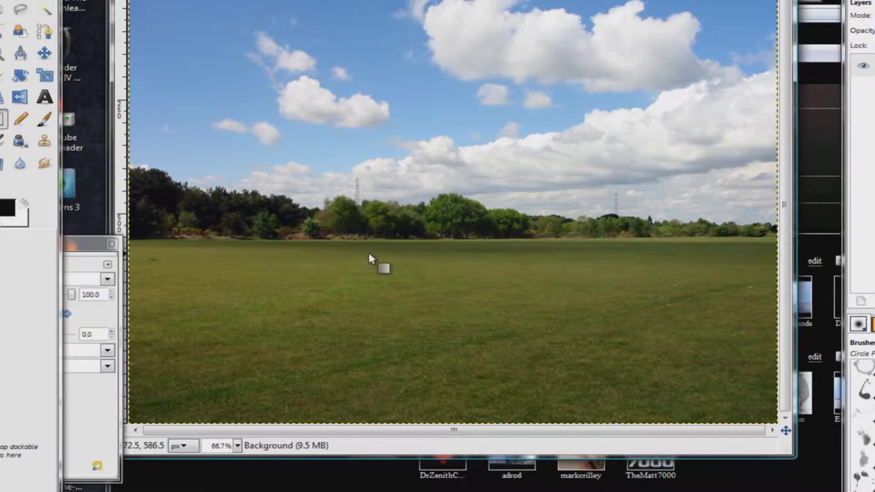
Step: Create a Transparency-filled layer named 'second' above the Background layer
{"action": "left_click_drag", "start_coordinate": [370, 258], "coordinate": [369, 258]}
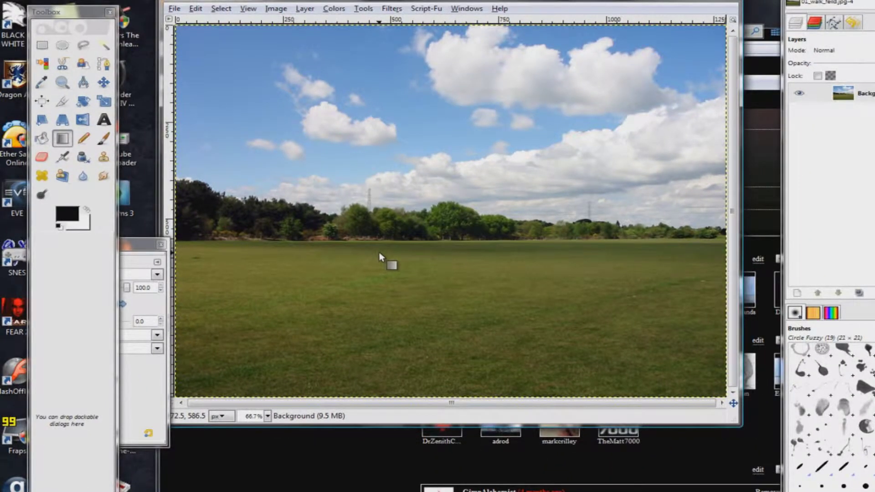
{"action": "left_click_drag", "start_coordinate": [380, 257], "coordinate": [797, 294]}
{"action": "left_click", "coordinate": [797, 294]}
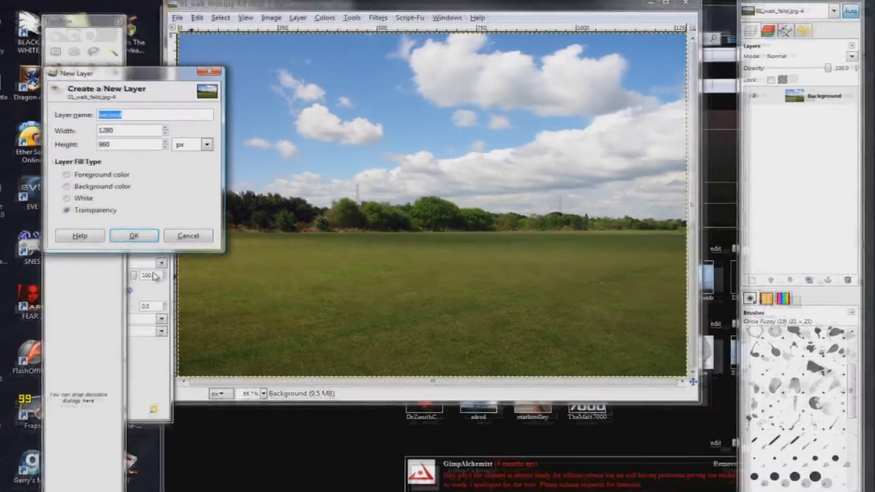
{"action": "type", "text": "second"}
{"action": "left_click", "coordinate": [140, 231]}
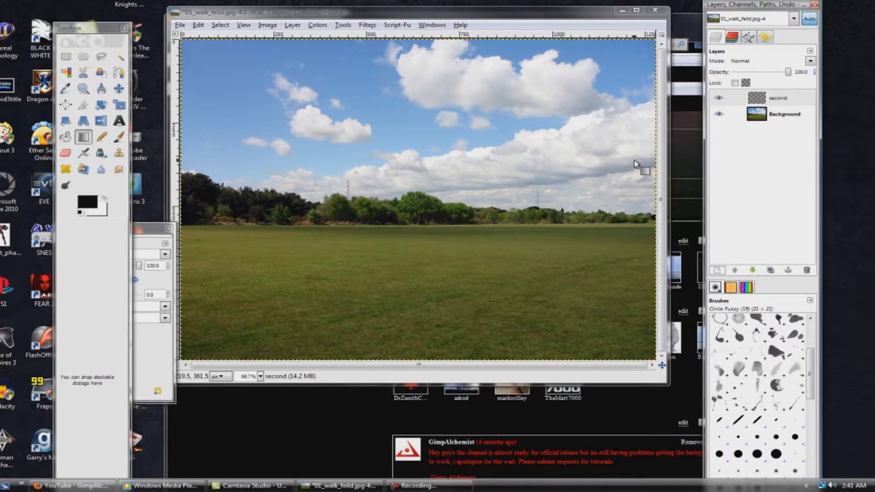
Step: Add layer second#1 and paint a soft black Paintbrush band across the treeline
{"action": "left_click", "coordinate": [717, 270]}
{"action": "left_click", "coordinate": [152, 240]}
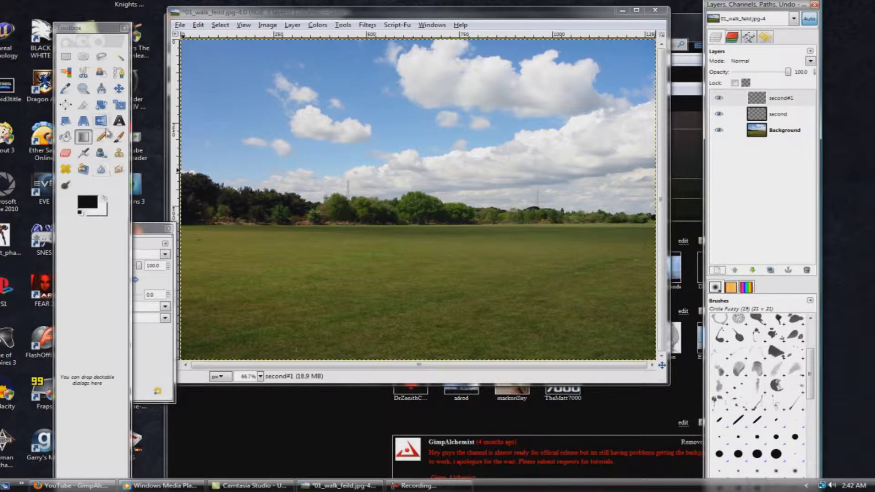
{"action": "left_click", "coordinate": [119, 137]}
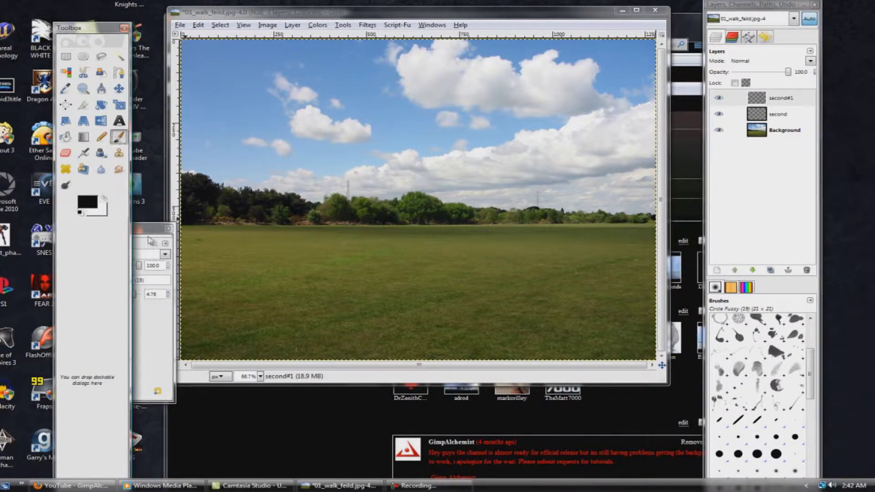
{"action": "left_click_drag", "start_coordinate": [152, 229], "coordinate": [151, 190]}
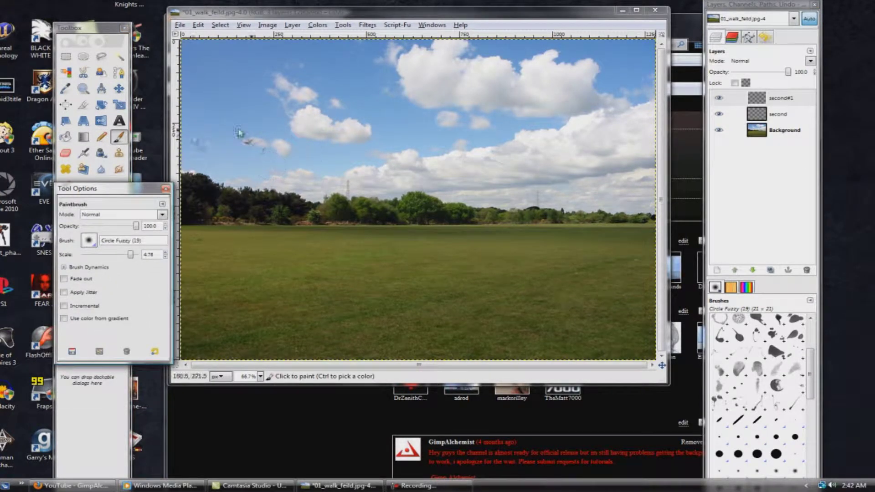
{"action": "mouse_move", "coordinate": [199, 162]}
{"action": "left_mouse_down"}
{"action": "mouse_move", "coordinate": [319, 202]}
{"action": "mouse_move", "coordinate": [419, 189]}
{"action": "mouse_move", "coordinate": [478, 205]}
{"action": "mouse_move", "coordinate": [565, 201]}
{"action": "mouse_move", "coordinate": [595, 203]}
{"action": "mouse_move", "coordinate": [566, 207]}
{"action": "mouse_move", "coordinate": [654, 212]}
{"action": "mouse_move", "coordinate": [633, 191]}
{"action": "mouse_move", "coordinate": [639, 198]}
{"action": "mouse_move", "coordinate": [637, 180]}
{"action": "mouse_move", "coordinate": [582, 177]}
{"action": "mouse_move", "coordinate": [626, 185]}
{"action": "mouse_move", "coordinate": [566, 192]}
{"action": "mouse_move", "coordinate": [273, 171]}
{"action": "left_mouse_up"}
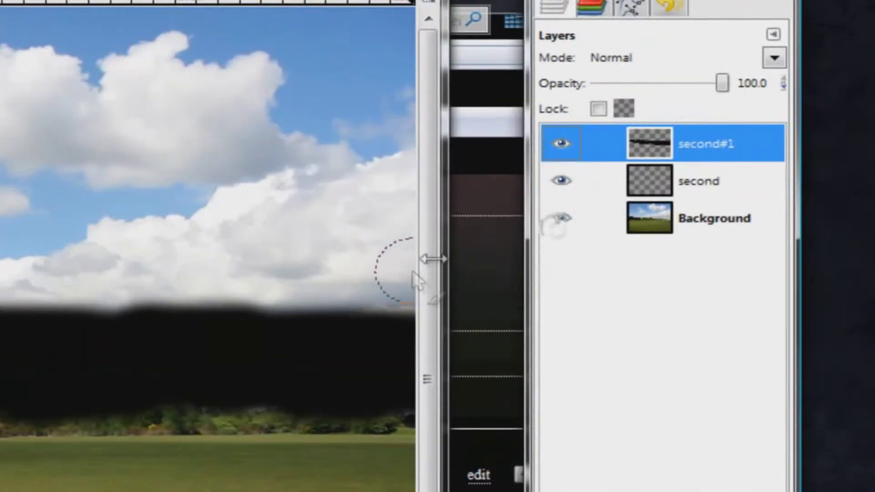
{"action": "left_click", "coordinate": [717, 181]}
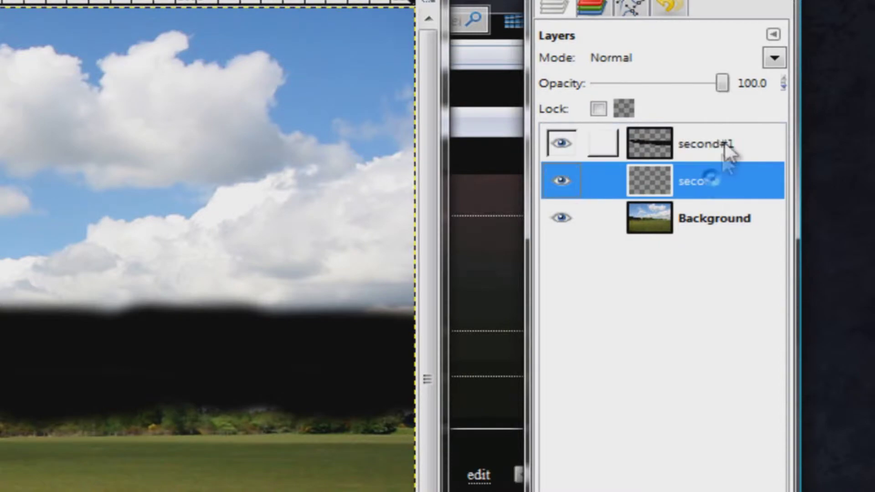
{"action": "left_click", "coordinate": [725, 144]}
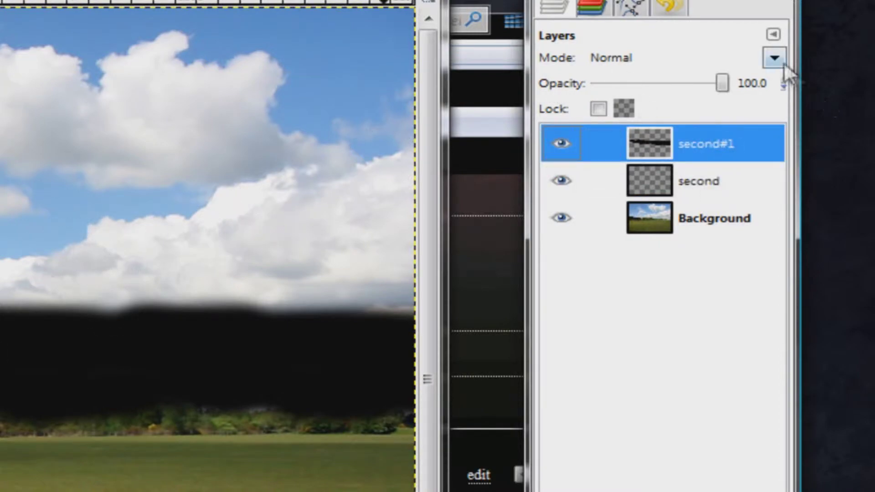
{"action": "scroll", "coordinate": [782, 61], "scroll_direction": "down", "scroll_amount": 16}
{"action": "scroll", "coordinate": [781, 61], "scroll_direction": "up", "scroll_amount": 13}
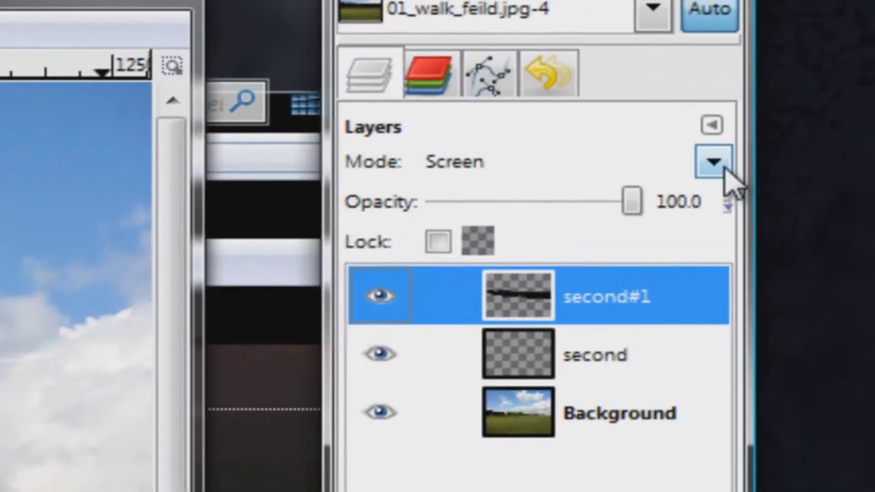
{"action": "scroll", "coordinate": [727, 169], "scroll_direction": "down", "scroll_amount": 1}
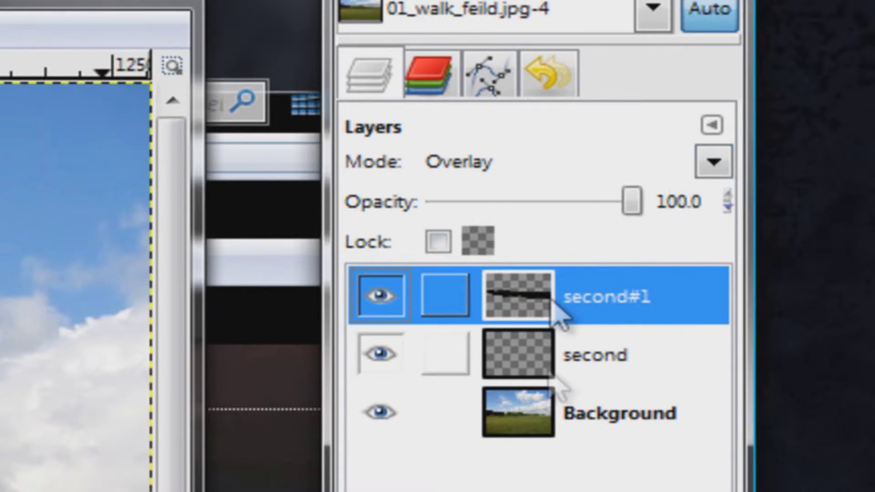
{"action": "scroll", "coordinate": [707, 166], "scroll_direction": "down", "scroll_amount": 2}
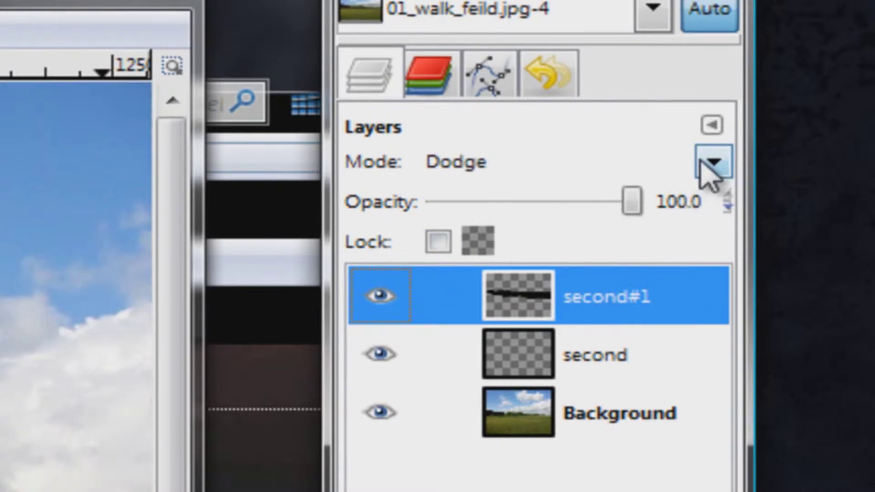
{"action": "scroll", "coordinate": [704, 167], "scroll_direction": "down", "scroll_amount": 3}
{"action": "scroll", "coordinate": [704, 168], "scroll_direction": "up", "scroll_amount": 1}
{"action": "scroll", "coordinate": [705, 168], "scroll_direction": "down", "scroll_amount": 4}
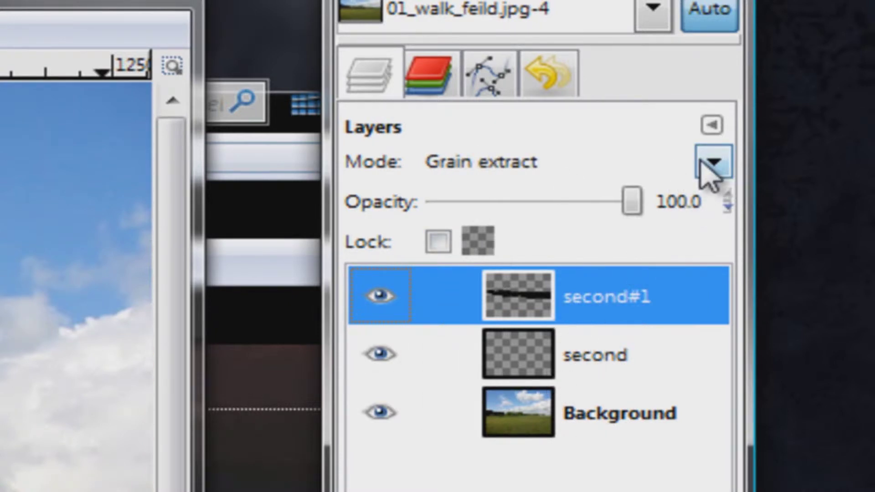
{"action": "scroll", "coordinate": [705, 168], "scroll_direction": "down", "scroll_amount": 9}
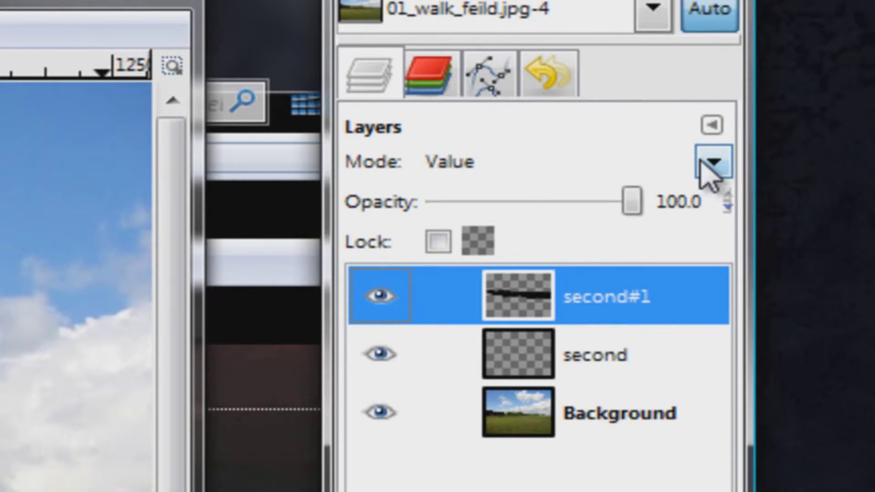
{"action": "scroll", "coordinate": [704, 168], "scroll_direction": "up", "scroll_amount": 20}
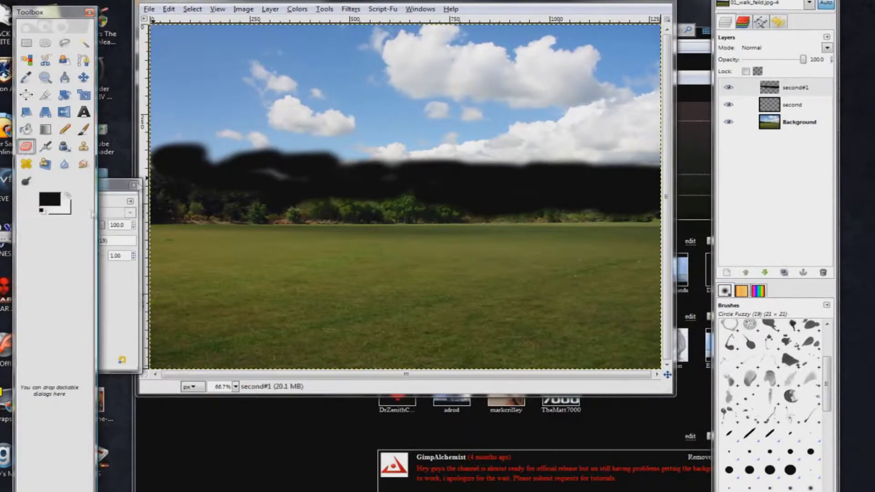
Step: Set the Eraser scale to 10.00 and erase the black band across the sky
{"action": "left_click", "coordinate": [104, 187]}
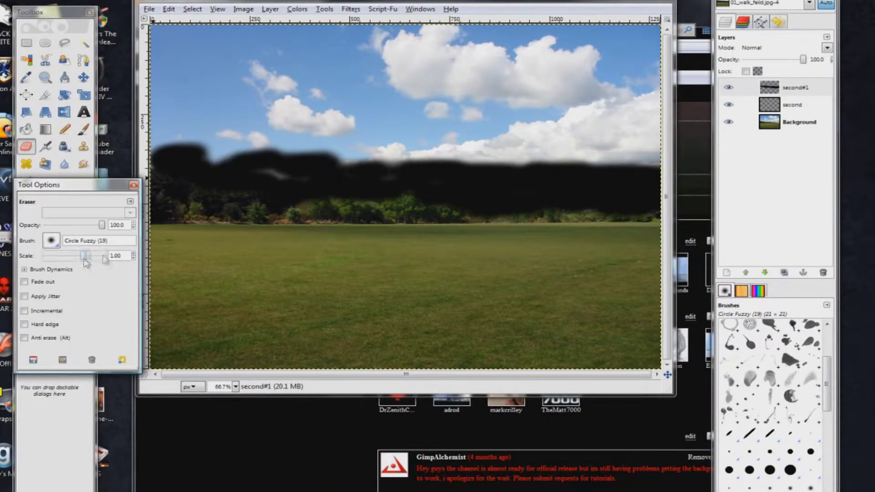
{"action": "left_click_drag", "start_coordinate": [86, 263], "coordinate": [105, 256]}
{"action": "mouse_move", "coordinate": [404, 178]}
{"action": "left_mouse_down"}
{"action": "mouse_move", "coordinate": [538, 195]}
{"action": "mouse_move", "coordinate": [647, 182]}
{"action": "mouse_move", "coordinate": [652, 163]}
{"action": "mouse_move", "coordinate": [212, 182]}
{"action": "mouse_move", "coordinate": [157, 148]}
{"action": "left_mouse_up"}
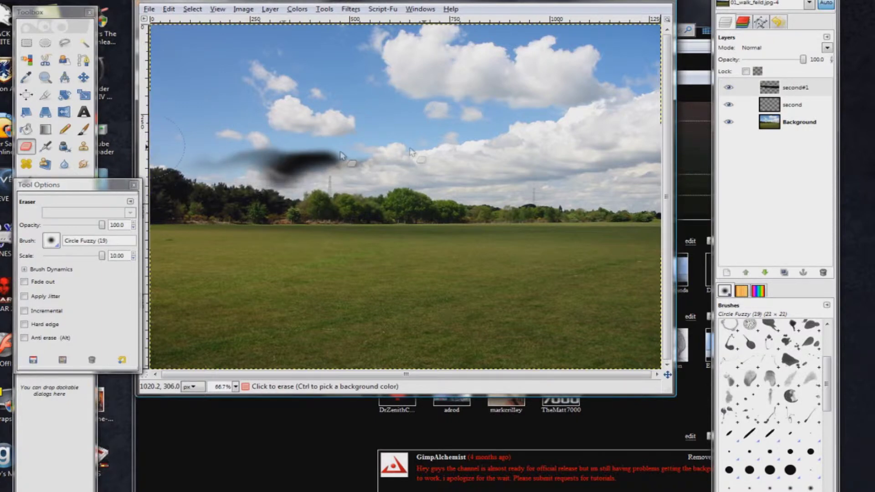
Step: Switch back to the Paintbrush and set the foreground colour to purple
{"action": "left_click", "coordinate": [84, 130]}
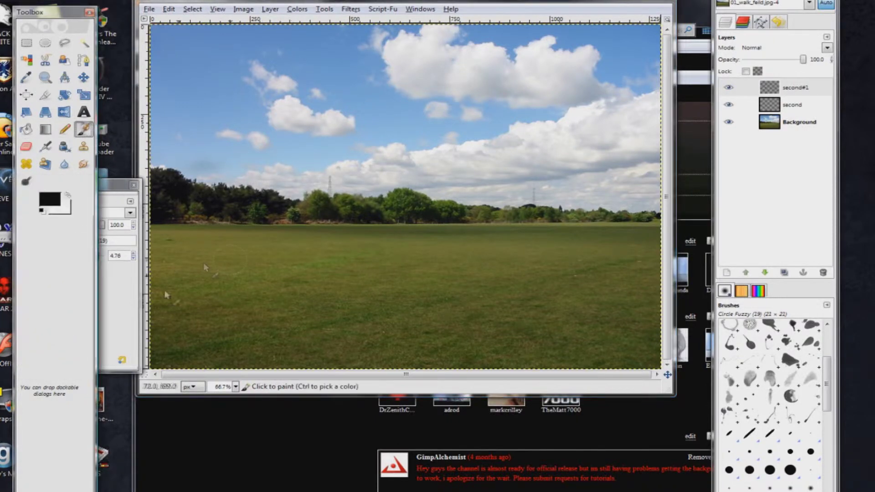
{"action": "left_click_drag", "start_coordinate": [64, 185], "coordinate": [201, 216]}
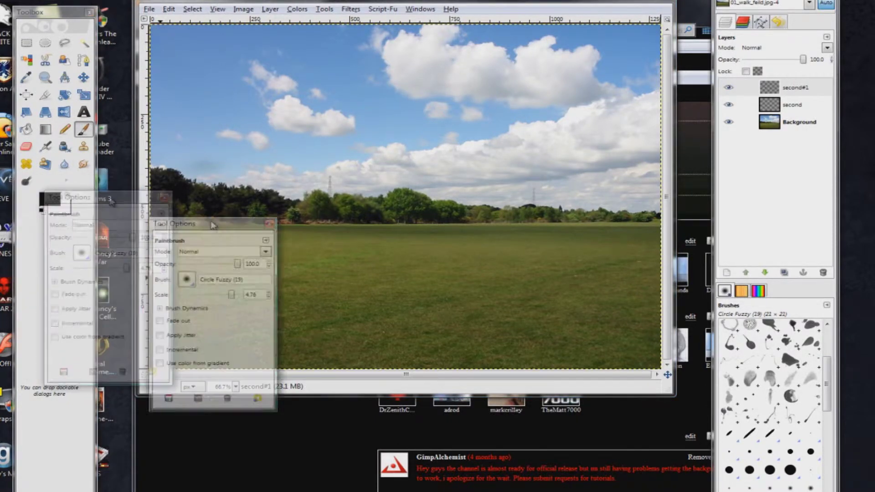
{"action": "left_click", "coordinate": [46, 202]}
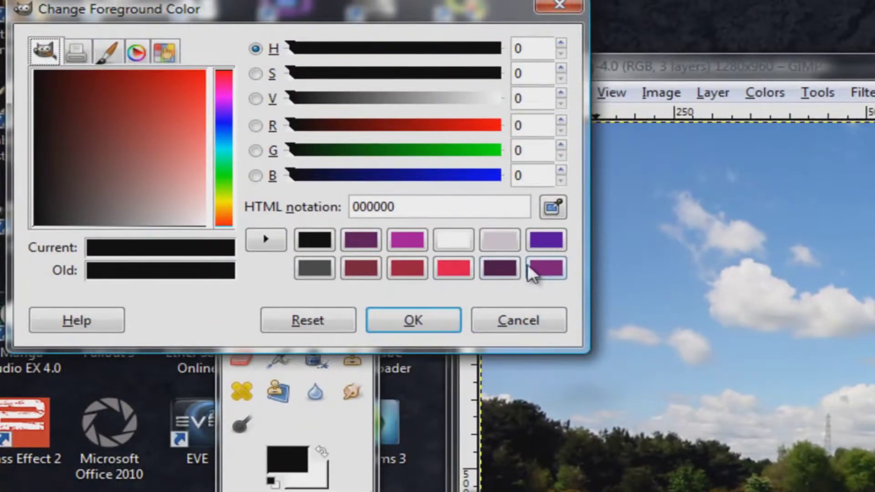
{"action": "left_click", "coordinate": [531, 270]}
{"action": "left_click", "coordinate": [431, 324]}
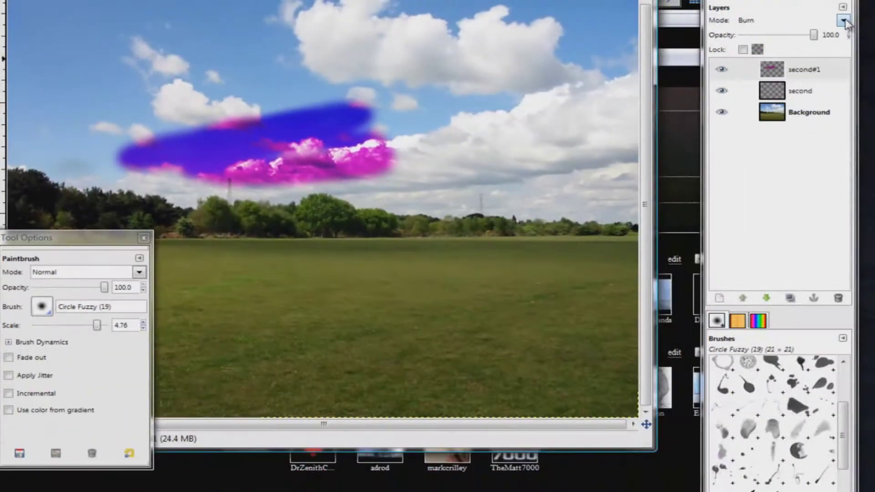
Step: Extend the magenta stroke across the clouds, hide second#1, and select the 'second' layer
{"action": "scroll", "coordinate": [844, 20], "scroll_direction": "down", "scroll_amount": 1}
{"action": "scroll", "coordinate": [843, 20], "scroll_direction": "up", "scroll_amount": 1}
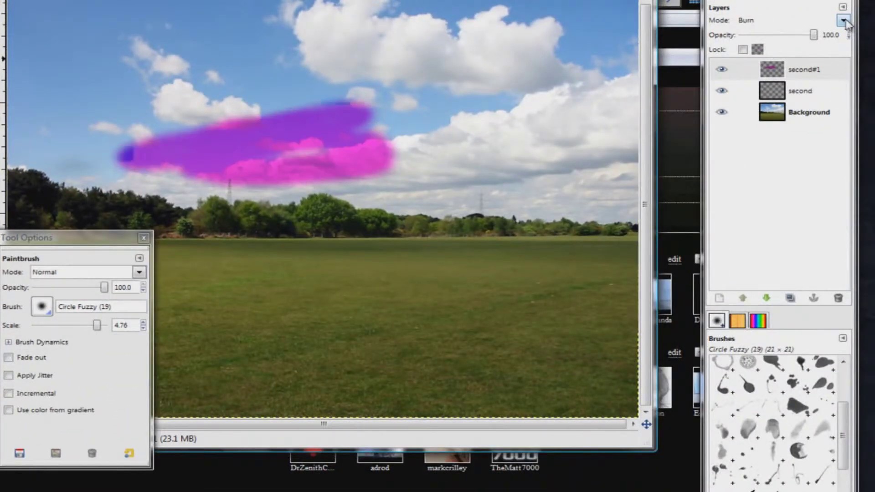
{"action": "mouse_move", "coordinate": [401, 151]}
{"action": "left_mouse_down"}
{"action": "mouse_move", "coordinate": [429, 155]}
{"action": "mouse_move", "coordinate": [332, 188]}
{"action": "mouse_move", "coordinate": [192, 191]}
{"action": "mouse_move", "coordinate": [178, 182]}
{"action": "left_mouse_up"}
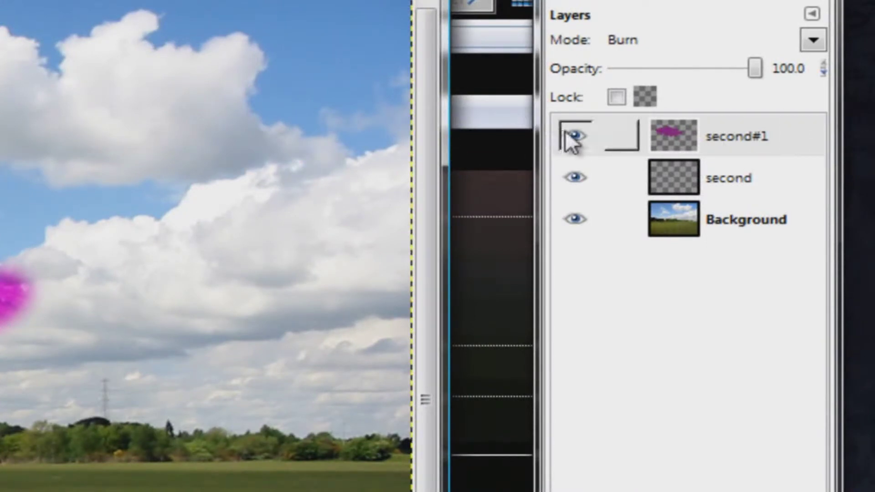
{"action": "left_click", "coordinate": [567, 131]}
{"action": "left_click", "coordinate": [788, 180]}
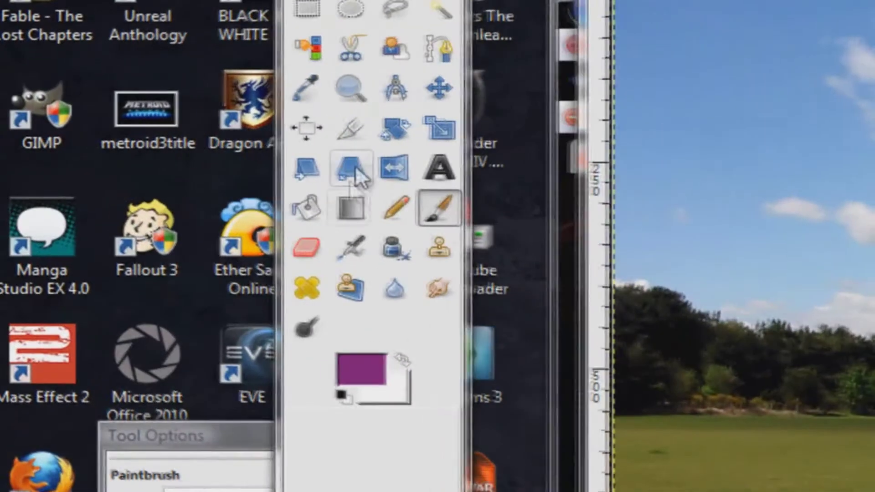
Step: Set the Blend tool to Full saturation spectrum with Radial shape and drag a gradient across the sky
{"action": "left_click", "coordinate": [28, 161]}
{"action": "left_click_drag", "start_coordinate": [117, 251], "coordinate": [220, 117]}
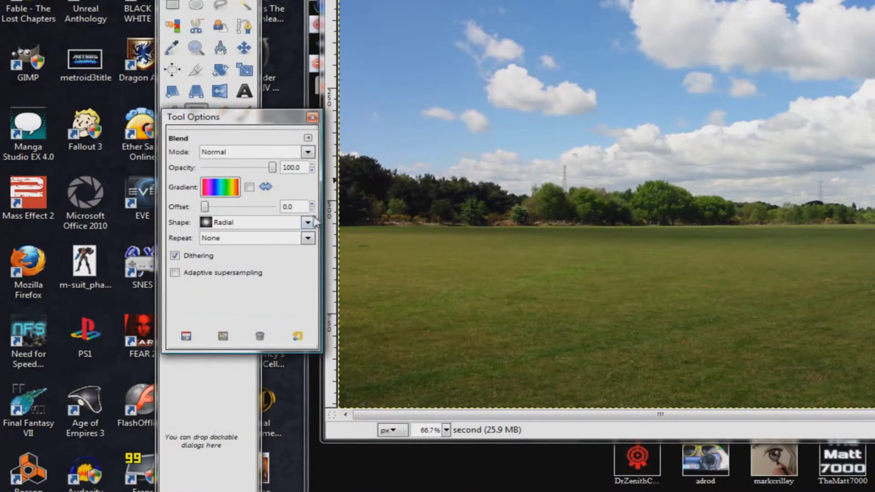
{"action": "left_click", "coordinate": [212, 183]}
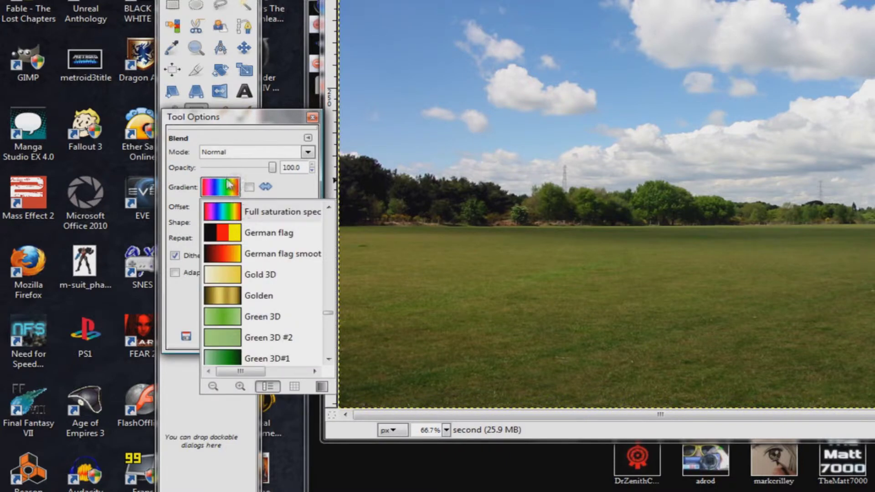
{"action": "left_click", "coordinate": [295, 188]}
{"action": "left_click", "coordinate": [308, 223]}
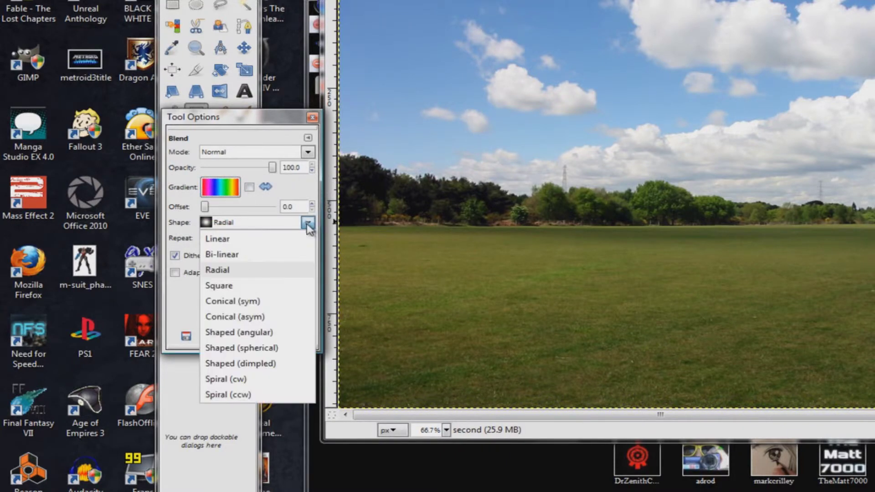
{"action": "left_click", "coordinate": [230, 254]}
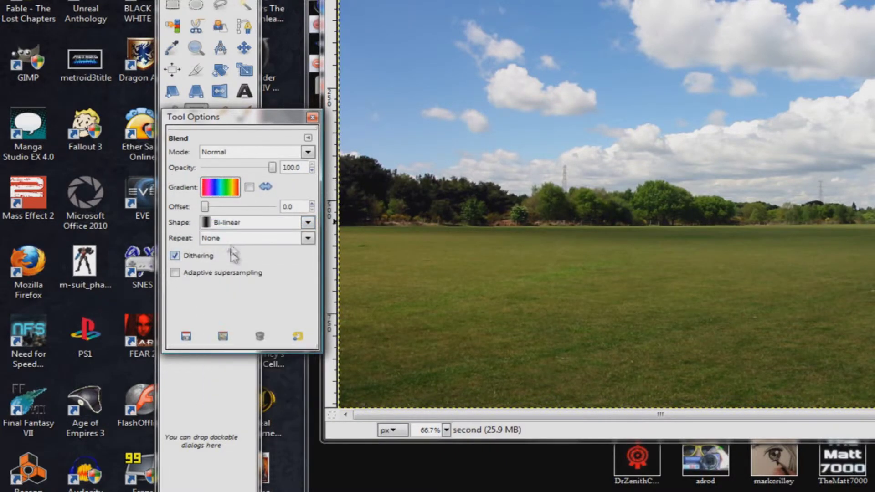
{"action": "left_click", "coordinate": [308, 223]}
{"action": "left_click", "coordinate": [308, 223]}
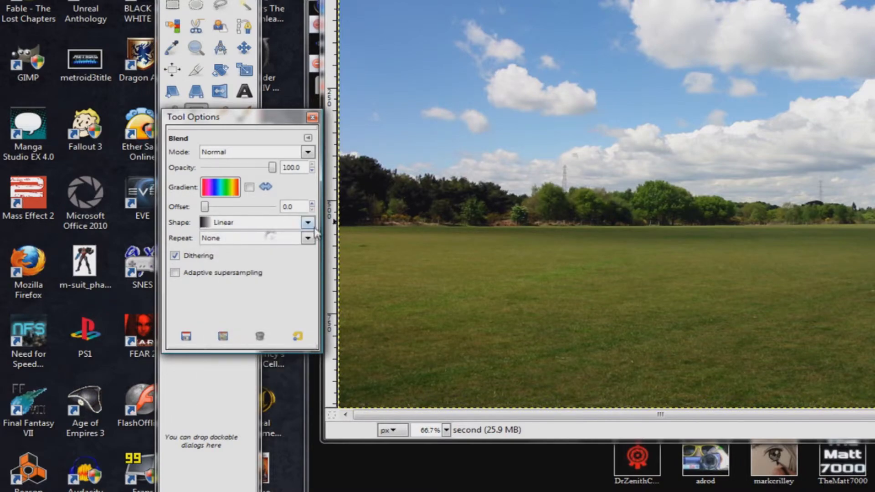
{"action": "left_click", "coordinate": [308, 223]}
{"action": "left_click", "coordinate": [292, 274]}
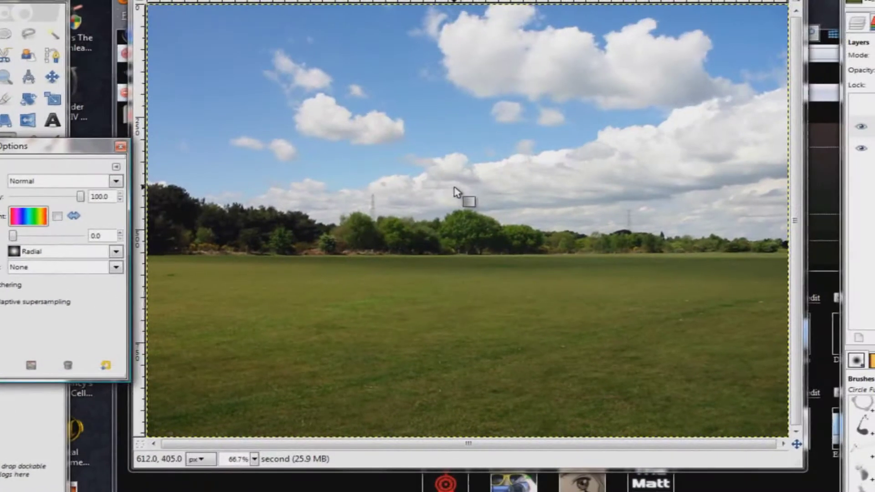
{"action": "left_click_drag", "start_coordinate": [455, 188], "coordinate": [776, 350]}
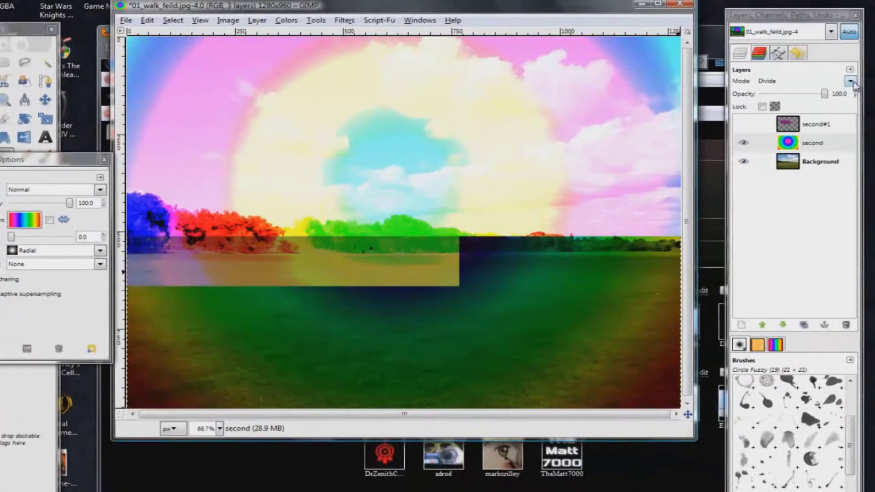
Step: Reposition the image window and open the Filters menu
{"action": "scroll", "coordinate": [855, 85], "scroll_direction": "down", "scroll_amount": 2}
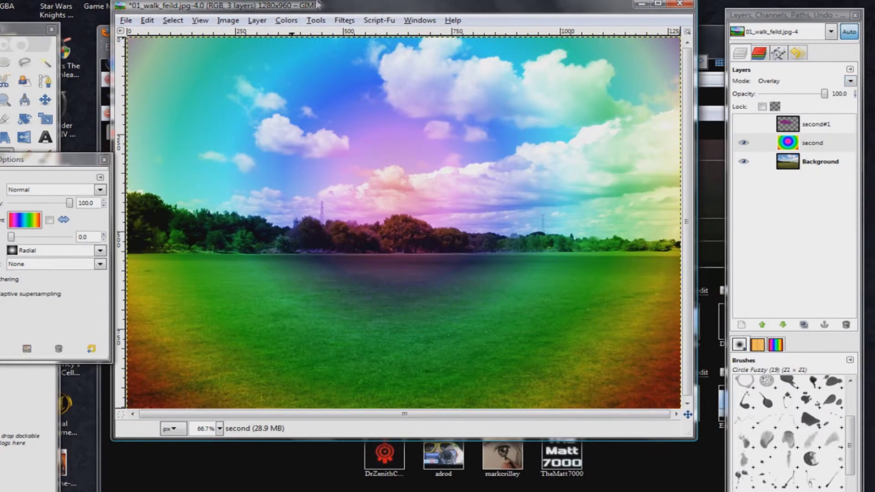
{"action": "left_click_drag", "start_coordinate": [312, 10], "coordinate": [298, 38]}
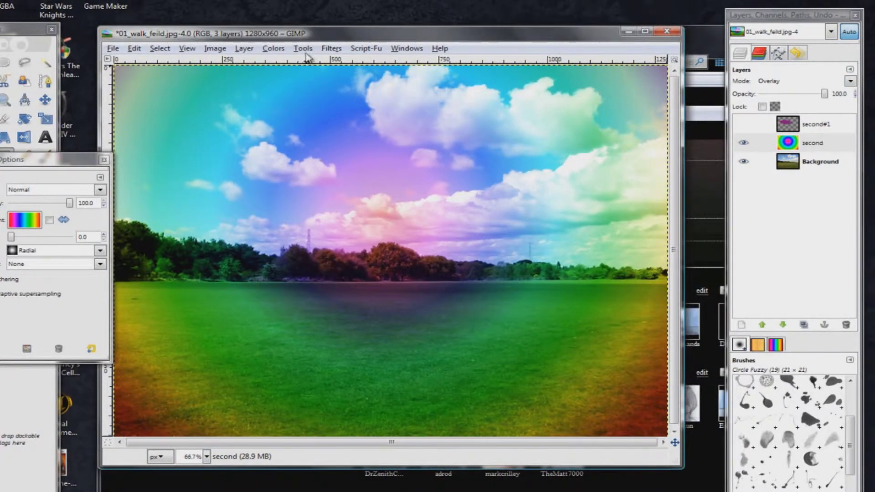
{"action": "left_click", "coordinate": [306, 50]}
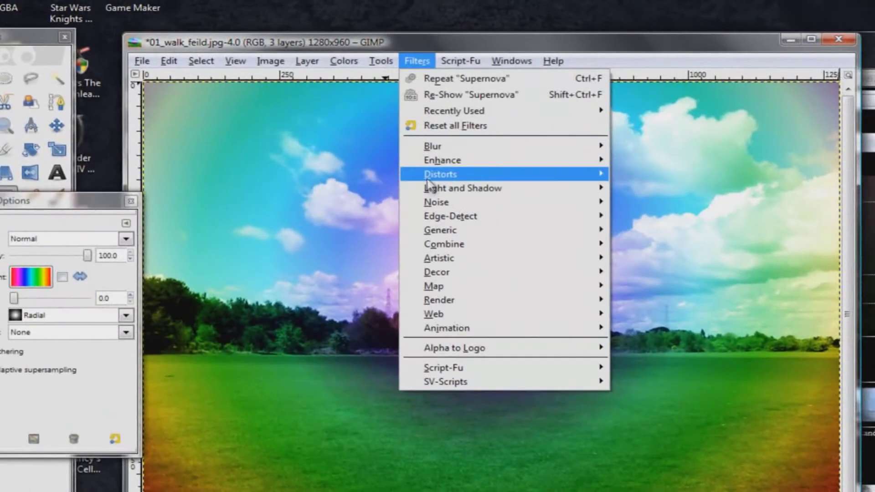
{"action": "mouse_move", "coordinate": [342, 150]}
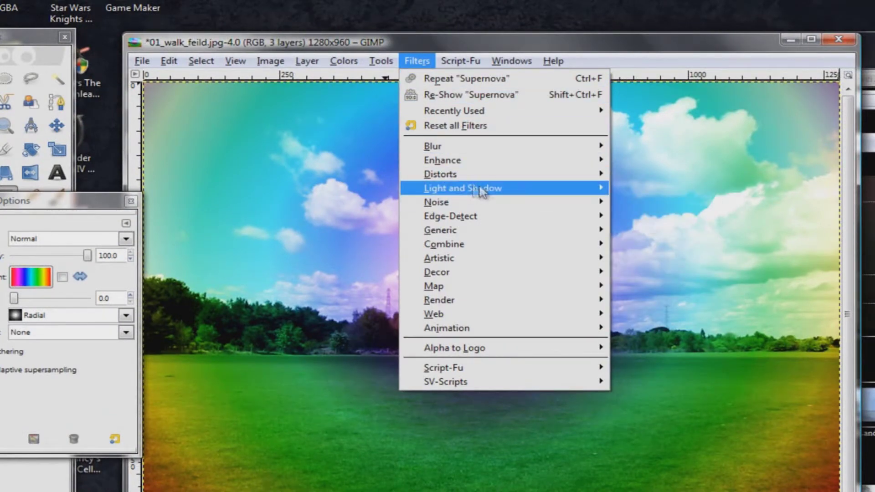
Step: Apply Light and Shadow > Lighting Effects to the rainbow gradient layer
{"action": "mouse_move", "coordinate": [483, 191]}
{"action": "left_click", "coordinate": [670, 216]}
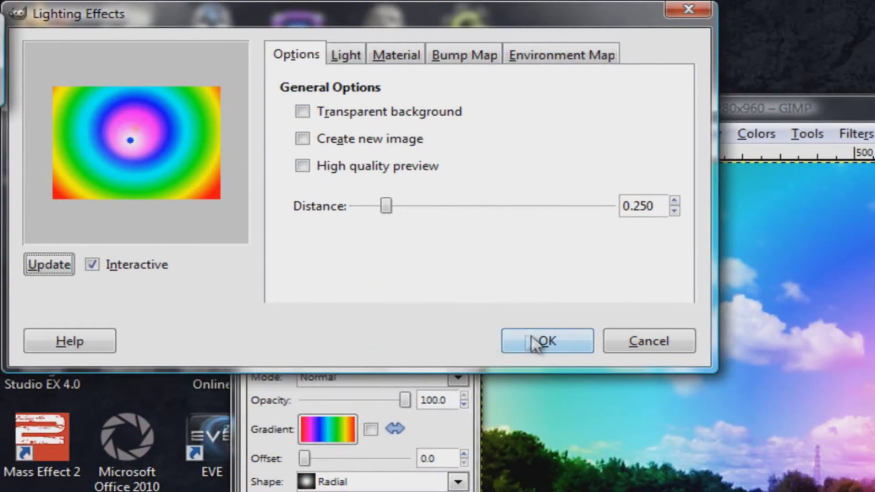
{"action": "left_click", "coordinate": [536, 342]}
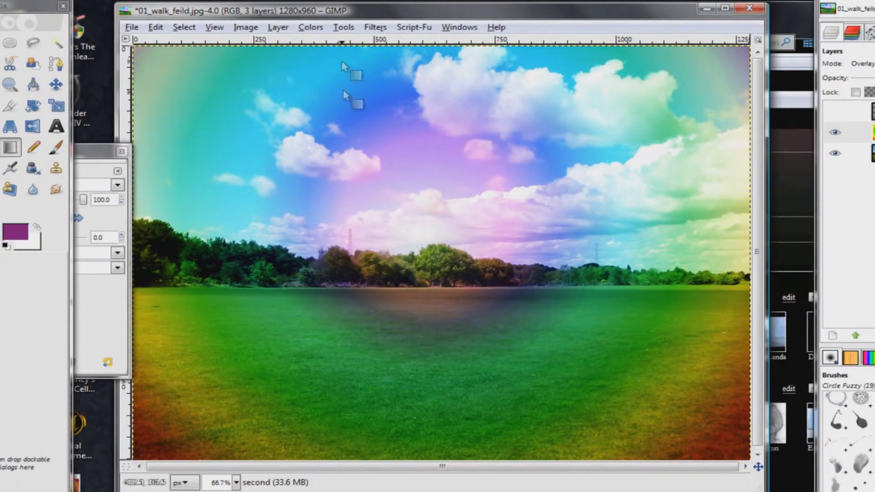
Step: Apply the Light and Shadow Supernova filter with its centre placed at 646, 422
{"action": "left_click", "coordinate": [344, 28]}
{"action": "mouse_move", "coordinate": [374, 28]}
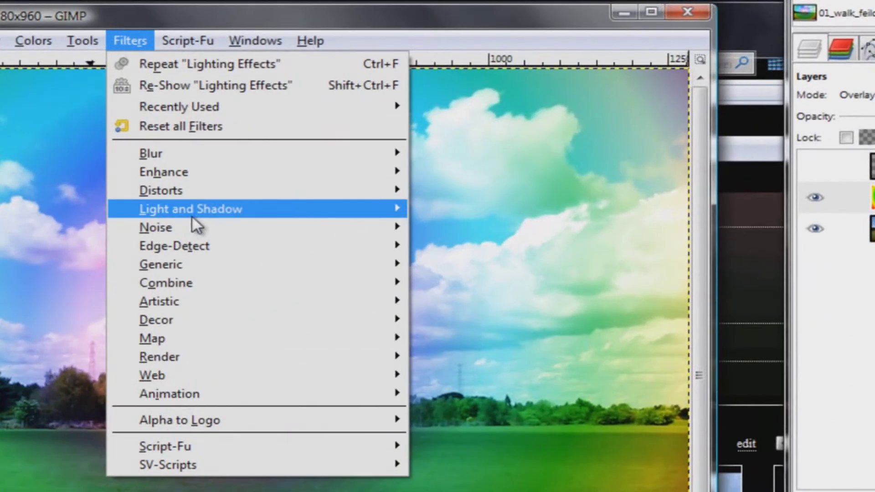
{"action": "mouse_move", "coordinate": [413, 135]}
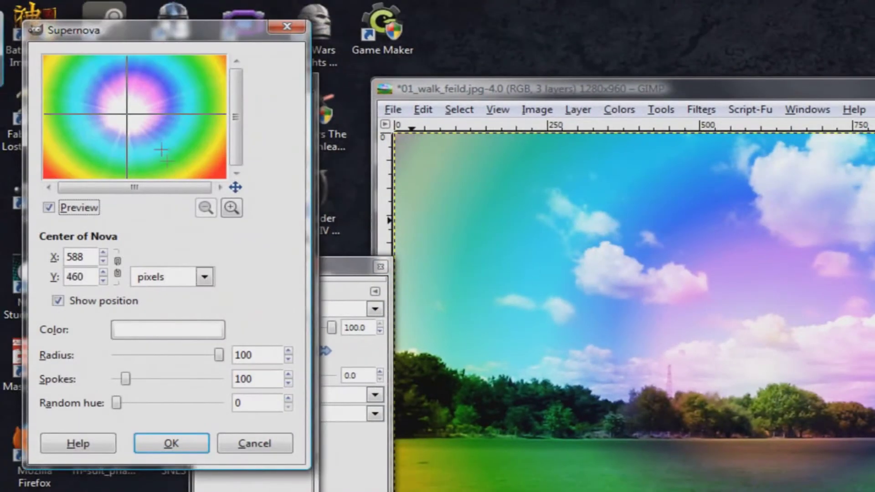
{"action": "left_click_drag", "start_coordinate": [140, 106], "coordinate": [135, 110]}
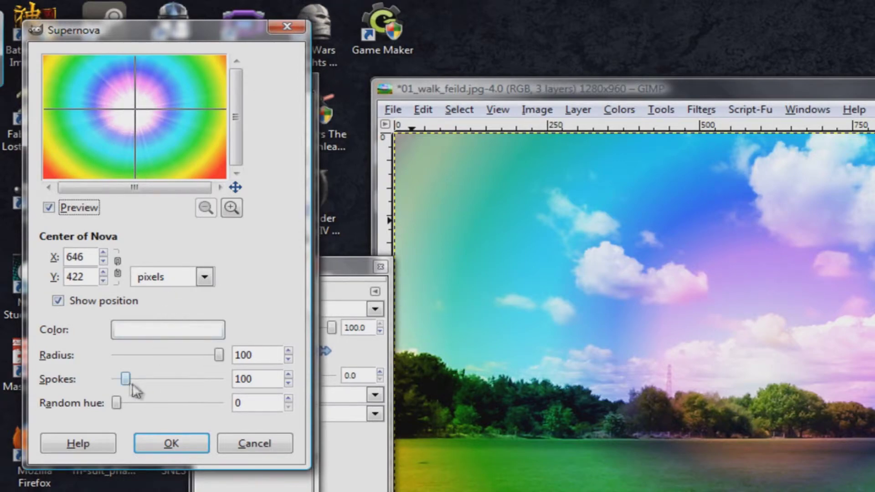
{"action": "left_click", "coordinate": [152, 436]}
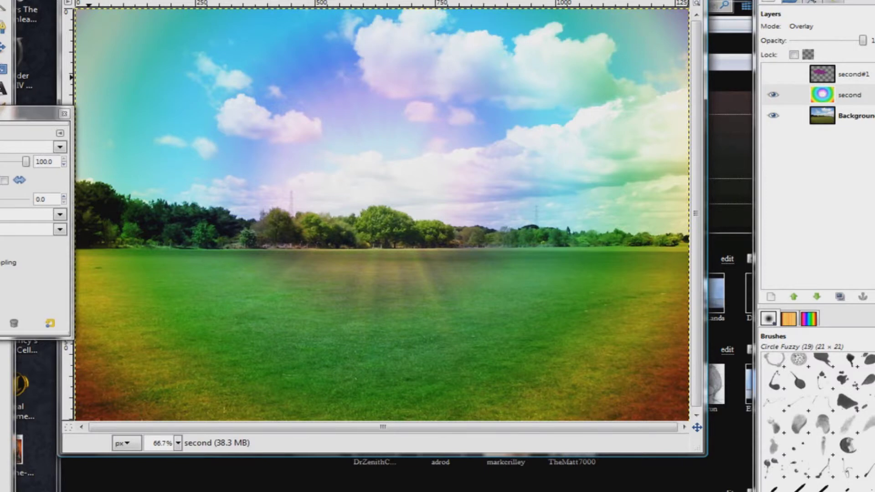
{"action": "left_click", "coordinate": [772, 74]}
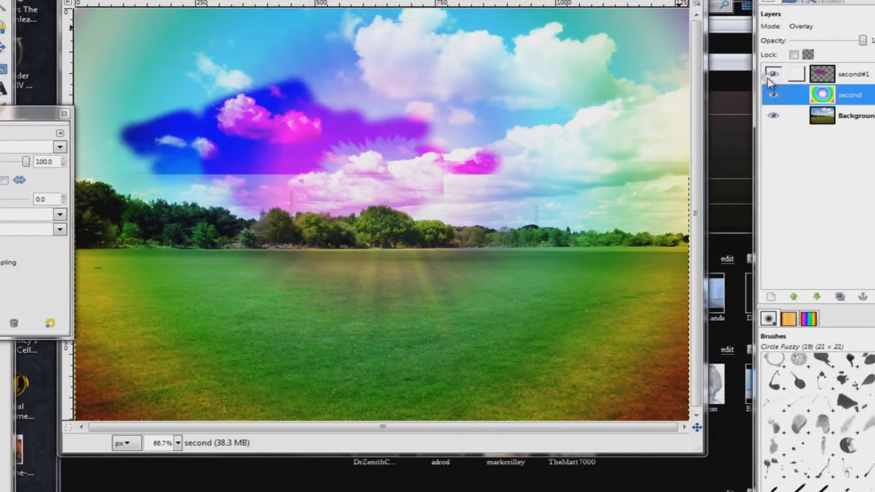
{"action": "left_click", "coordinate": [771, 75]}
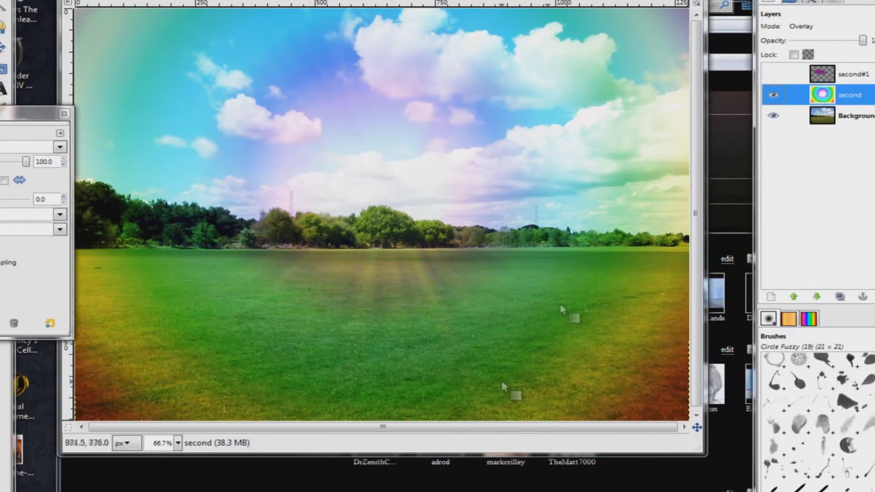
{"action": "left_click_drag", "start_coordinate": [824, 94], "coordinate": [487, 143]}
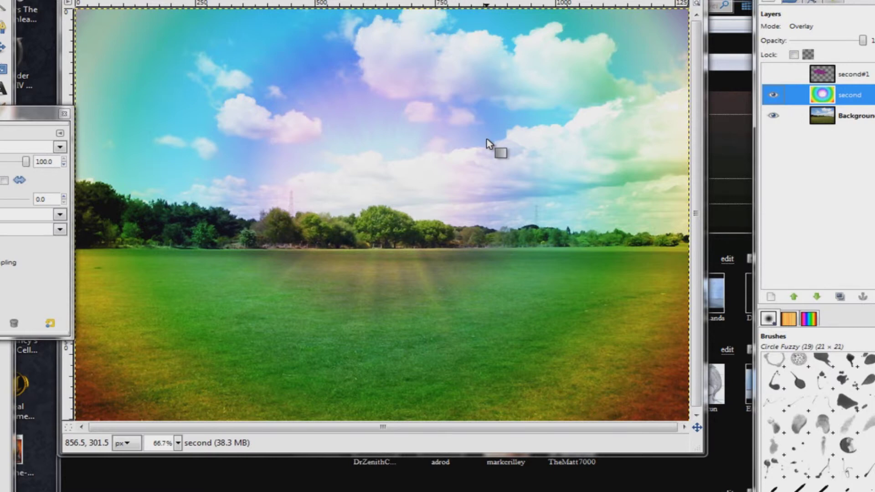
{"action": "left_click_drag", "start_coordinate": [487, 143], "coordinate": [0, 196]}
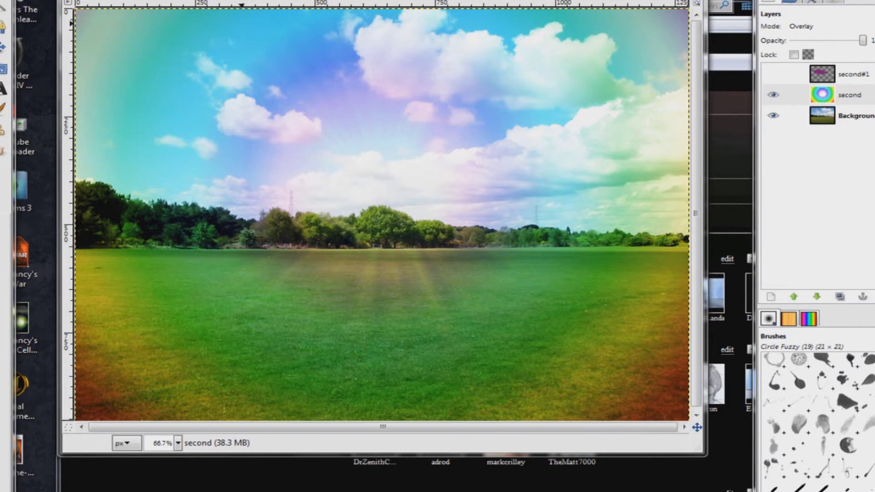
{"action": "scroll", "coordinate": [802, 26], "scroll_direction": "down", "scroll_amount": 8}
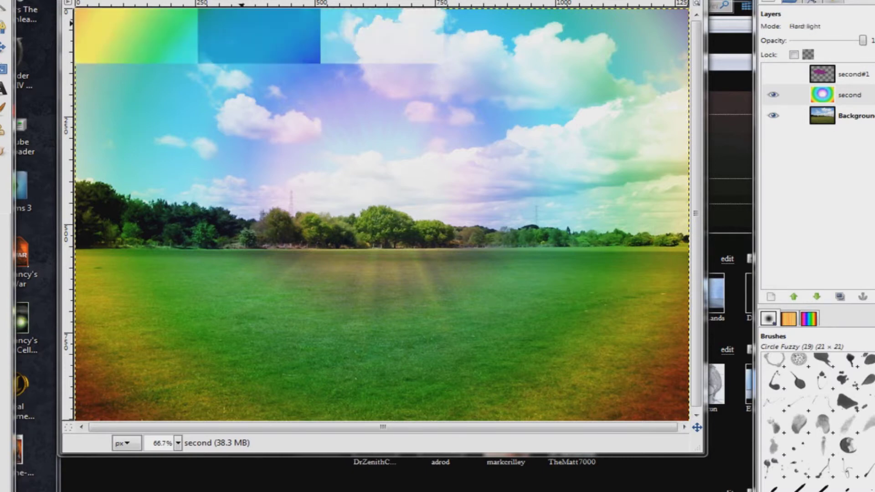
{"action": "scroll", "coordinate": [802, 26], "scroll_direction": "up", "scroll_amount": 1}
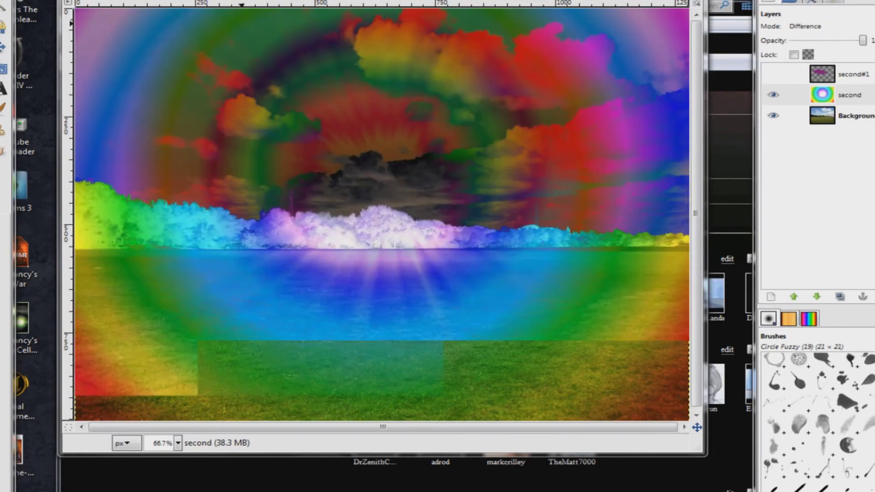
{"action": "scroll", "coordinate": [802, 26], "scroll_direction": "up", "scroll_amount": 12}
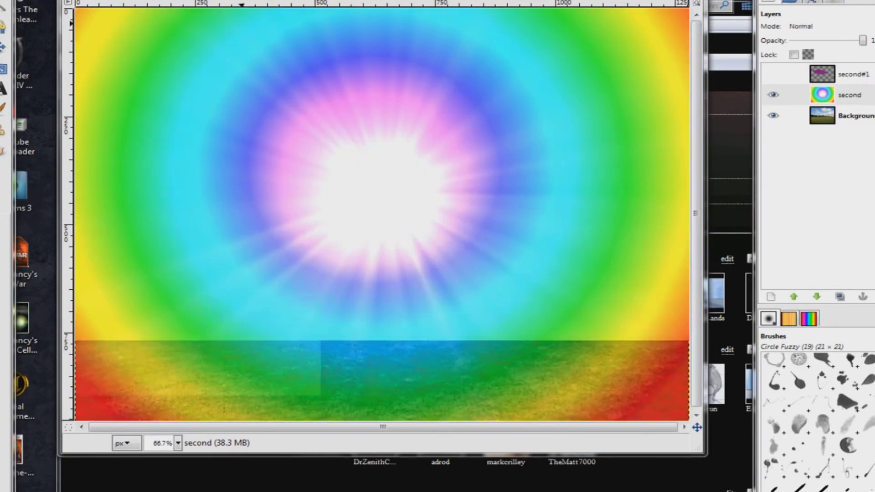
{"action": "scroll", "coordinate": [803, 26], "scroll_direction": "down", "scroll_amount": 5}
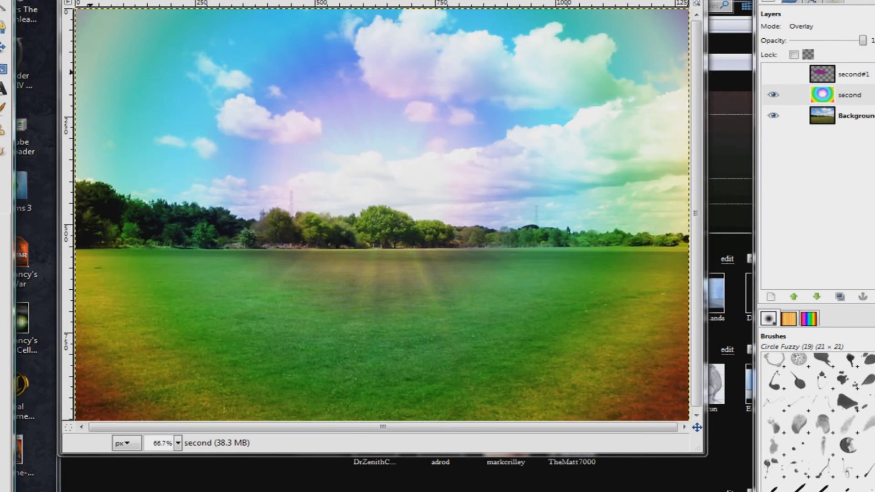
Step: Paint brown strokes over the treeline and clouds, and scribble a brown blob on the field
{"action": "mouse_move", "coordinate": [146, 187]}
{"action": "left_mouse_down"}
{"action": "mouse_move", "coordinate": [173, 208]}
{"action": "mouse_move", "coordinate": [270, 183]}
{"action": "mouse_move", "coordinate": [250, 139]}
{"action": "left_mouse_up"}
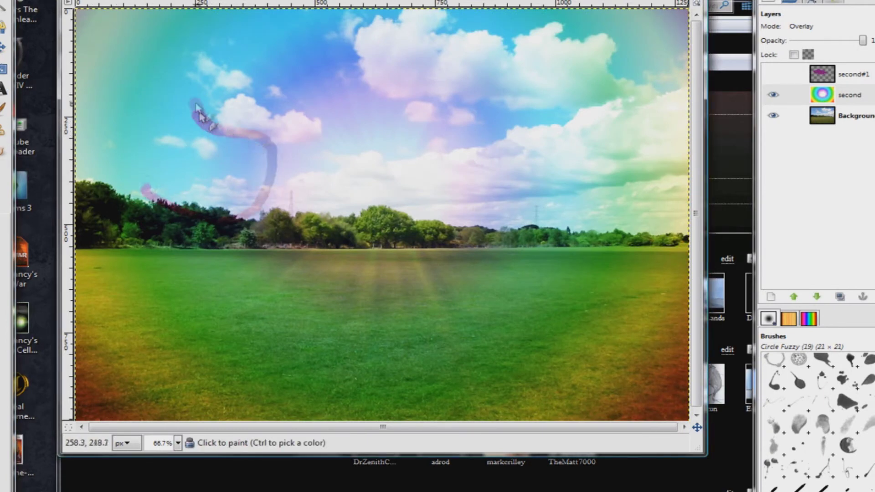
{"action": "mouse_move", "coordinate": [197, 109]}
{"action": "left_mouse_down"}
{"action": "mouse_move", "coordinate": [215, 71]}
{"action": "mouse_move", "coordinate": [255, 71]}
{"action": "mouse_move", "coordinate": [319, 90]}
{"action": "mouse_move", "coordinate": [438, 251]}
{"action": "mouse_move", "coordinate": [552, 184]}
{"action": "mouse_move", "coordinate": [512, 148]}
{"action": "mouse_move", "coordinate": [471, 205]}
{"action": "mouse_move", "coordinate": [434, 217]}
{"action": "mouse_move", "coordinate": [475, 214]}
{"action": "mouse_move", "coordinate": [407, 237]}
{"action": "mouse_move", "coordinate": [313, 244]}
{"action": "mouse_move", "coordinate": [369, 250]}
{"action": "mouse_move", "coordinate": [342, 271]}
{"action": "mouse_move", "coordinate": [400, 282]}
{"action": "mouse_move", "coordinate": [258, 327]}
{"action": "mouse_move", "coordinate": [319, 340]}
{"action": "mouse_move", "coordinate": [317, 360]}
{"action": "mouse_move", "coordinate": [326, 363]}
{"action": "mouse_move", "coordinate": [309, 347]}
{"action": "mouse_move", "coordinate": [389, 353]}
{"action": "mouse_move", "coordinate": [351, 369]}
{"action": "mouse_move", "coordinate": [364, 352]}
{"action": "mouse_move", "coordinate": [308, 351]}
{"action": "mouse_move", "coordinate": [394, 336]}
{"action": "mouse_move", "coordinate": [253, 358]}
{"action": "mouse_move", "coordinate": [289, 353]}
{"action": "mouse_move", "coordinate": [270, 348]}
{"action": "mouse_move", "coordinate": [394, 304]}
{"action": "mouse_move", "coordinate": [374, 292]}
{"action": "mouse_move", "coordinate": [103, 362]}
{"action": "left_mouse_up"}
{"action": "mouse_move", "coordinate": [147, 337]}
{"action": "left_mouse_down"}
{"action": "mouse_move", "coordinate": [196, 355]}
{"action": "mouse_move", "coordinate": [361, 279]}
{"action": "left_mouse_up"}
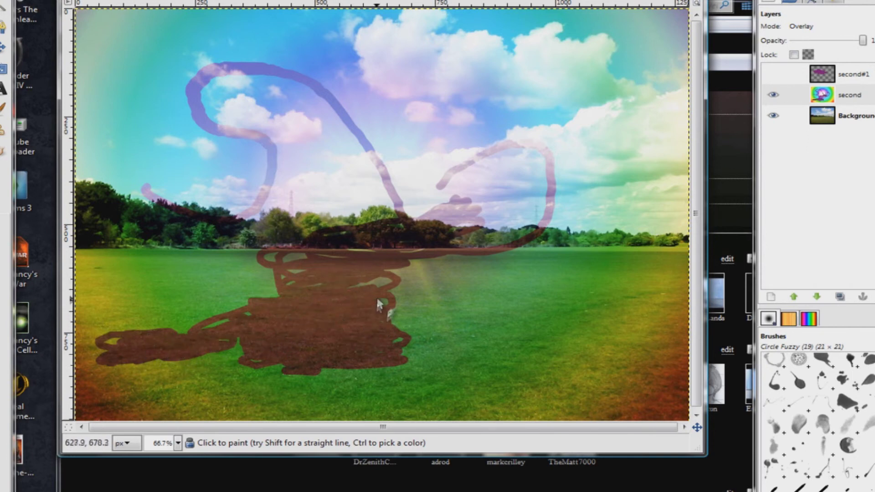
{"action": "mouse_move", "coordinate": [410, 315]}
{"action": "left_mouse_down"}
{"action": "mouse_move", "coordinate": [431, 295]}
{"action": "mouse_move", "coordinate": [404, 288]}
{"action": "left_mouse_up"}
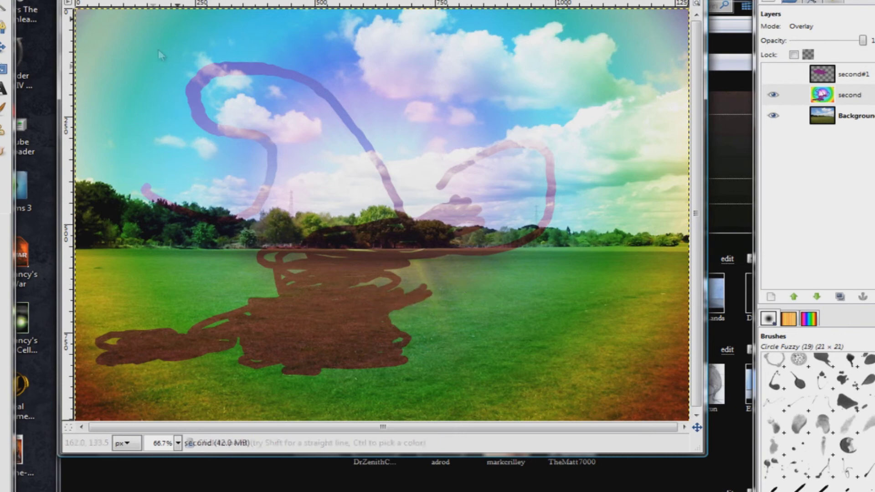